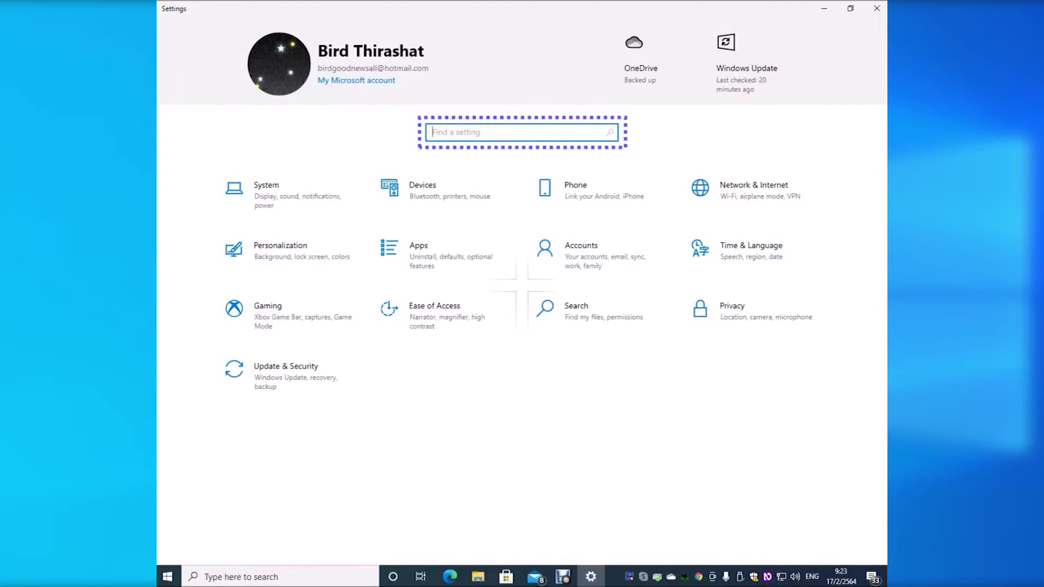
Search the settings for "win", go to Windows Security settings and open the Windows Security app
{"action": "type", "text": "win"}
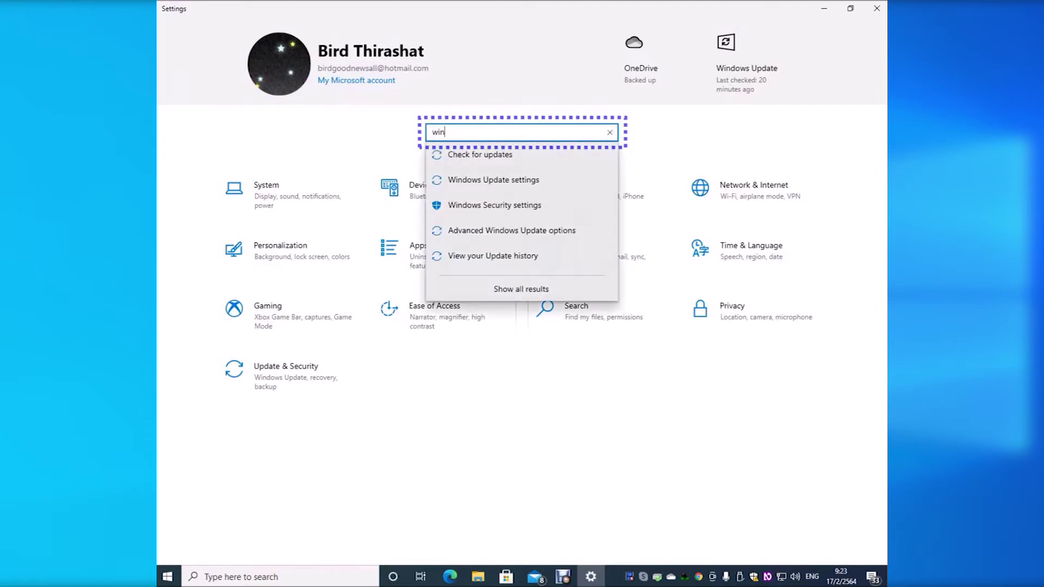
{"action": "key", "text": "Down"}
{"action": "key", "text": "Down"}
{"action": "key", "text": "Down"}
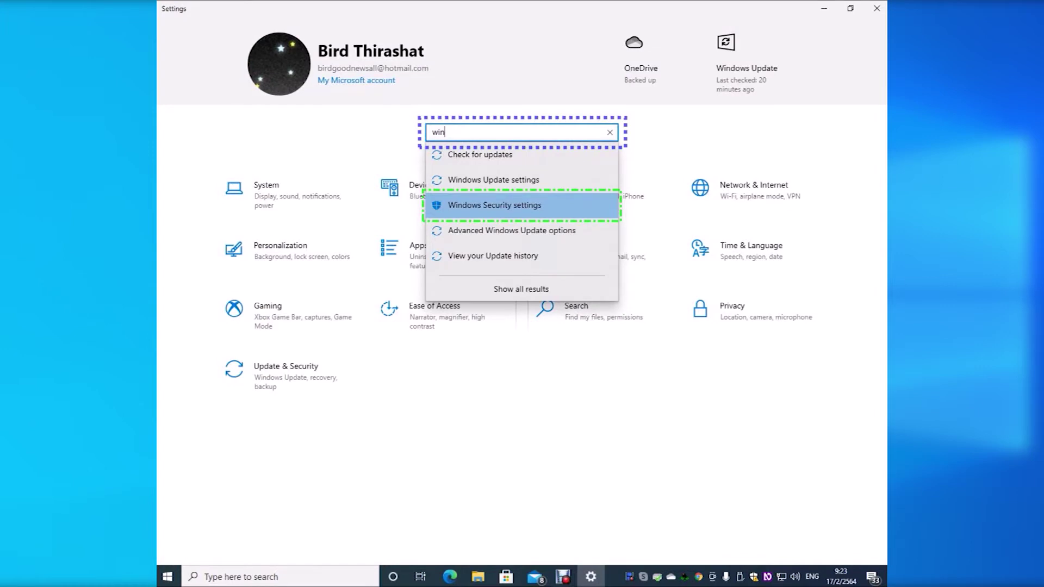
{"action": "key", "text": "Return"}
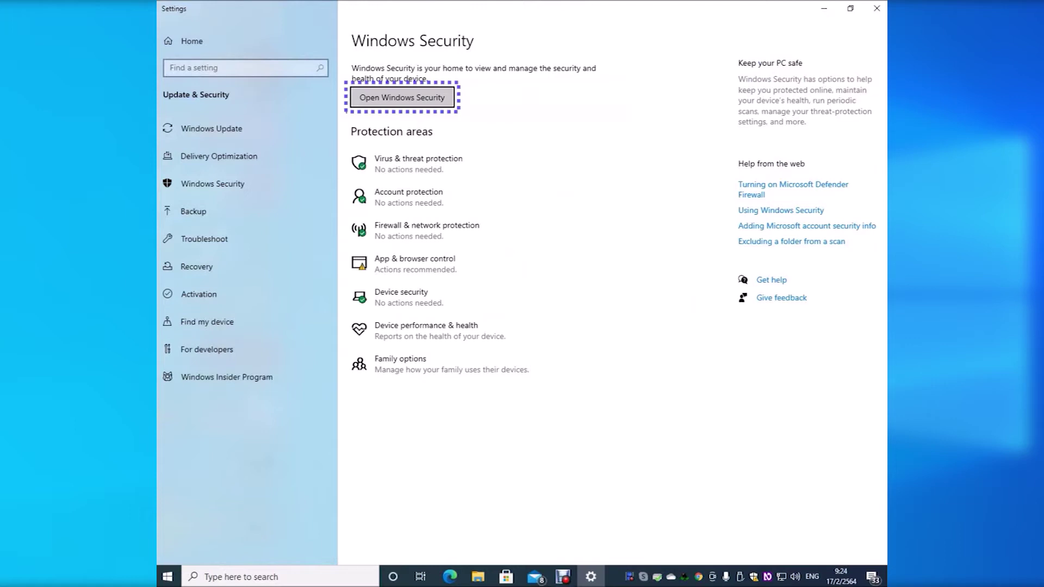
{"action": "key", "text": "Return"}
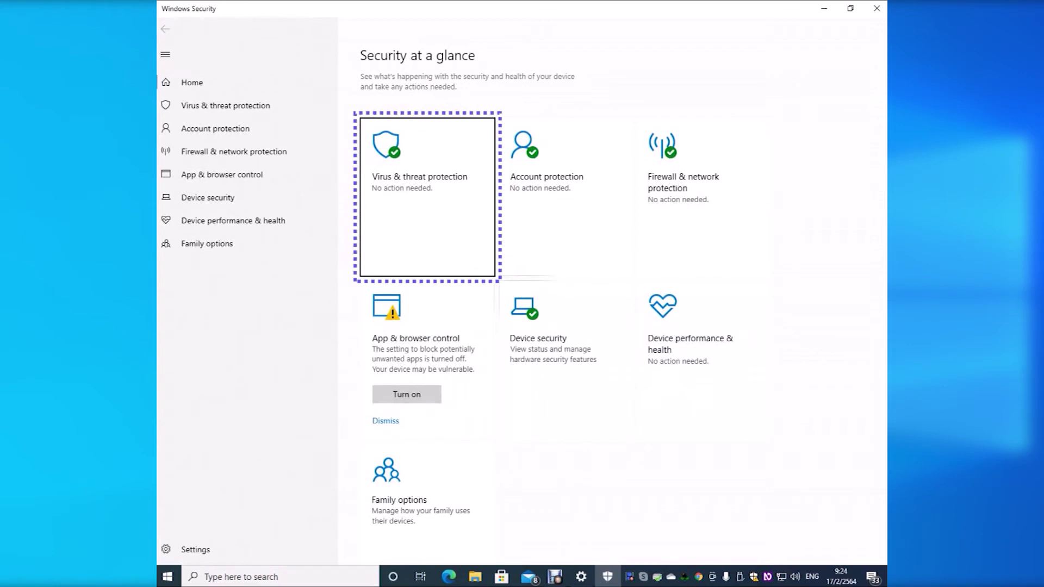
Open the Virus & threat protection page of Windows Security
{"action": "key", "text": "Tab"}
{"action": "key", "text": "Tab"}
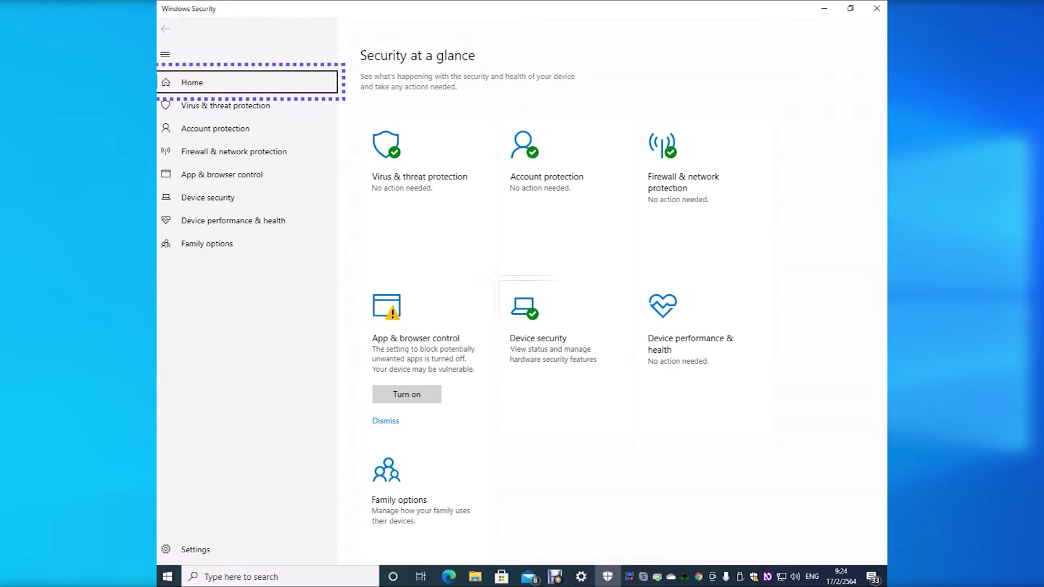
{"action": "key", "text": "Down"}
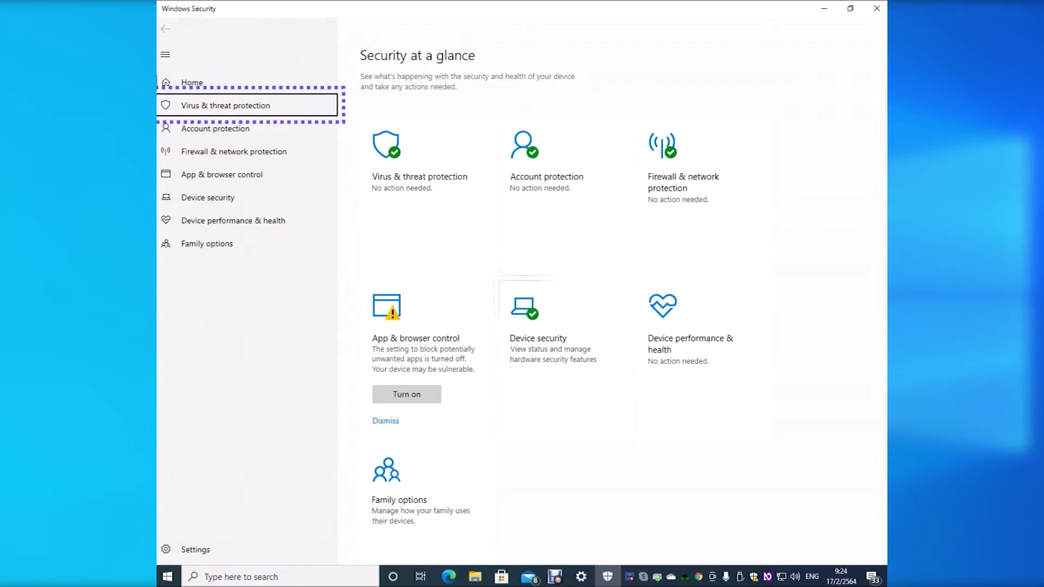
{"action": "key", "text": "Return"}
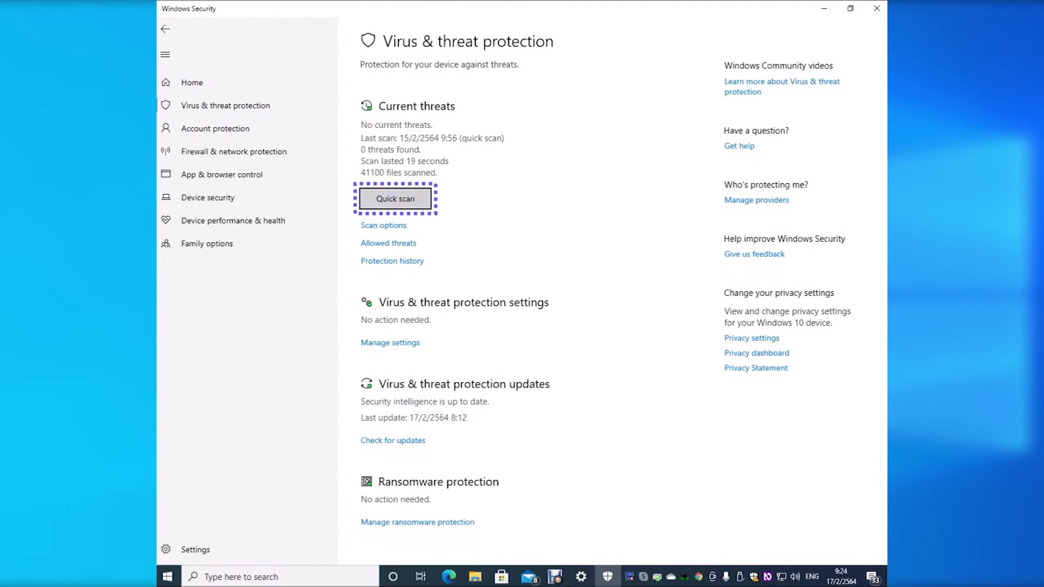
Open the management page for the Virus & threat protection settings
{"action": "key", "text": "Tab"}
{"action": "key", "text": "Tab"}
{"action": "key", "text": "Tab"}
{"action": "key", "text": "Tab"}
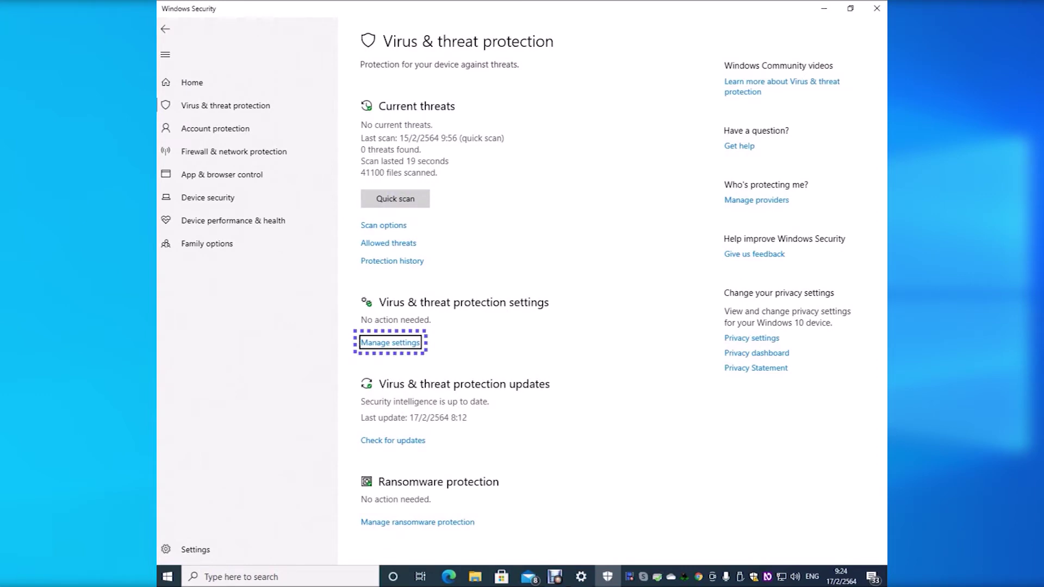
{"action": "key", "text": "Return"}
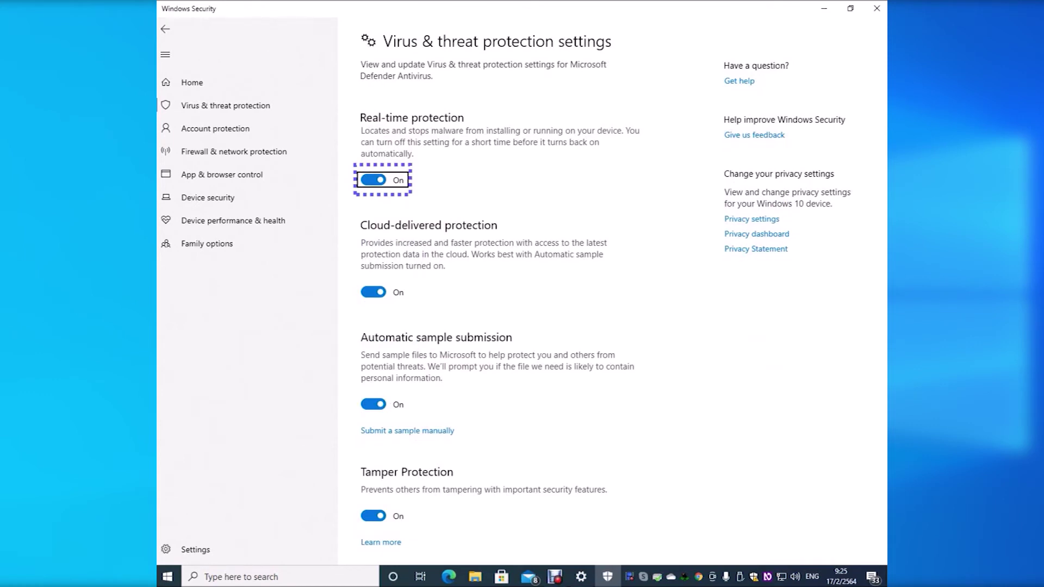
Open the page for adding or removing Microsoft Defender Antivirus exclusions
{"action": "key", "text": "Tab"}
{"action": "key", "text": "Tab"}
{"action": "key", "text": "Tab"}
{"action": "key", "text": "Tab"}
{"action": "key", "text": "Tab"}
{"action": "key", "text": "Tab"}
{"action": "key", "text": "Tab"}
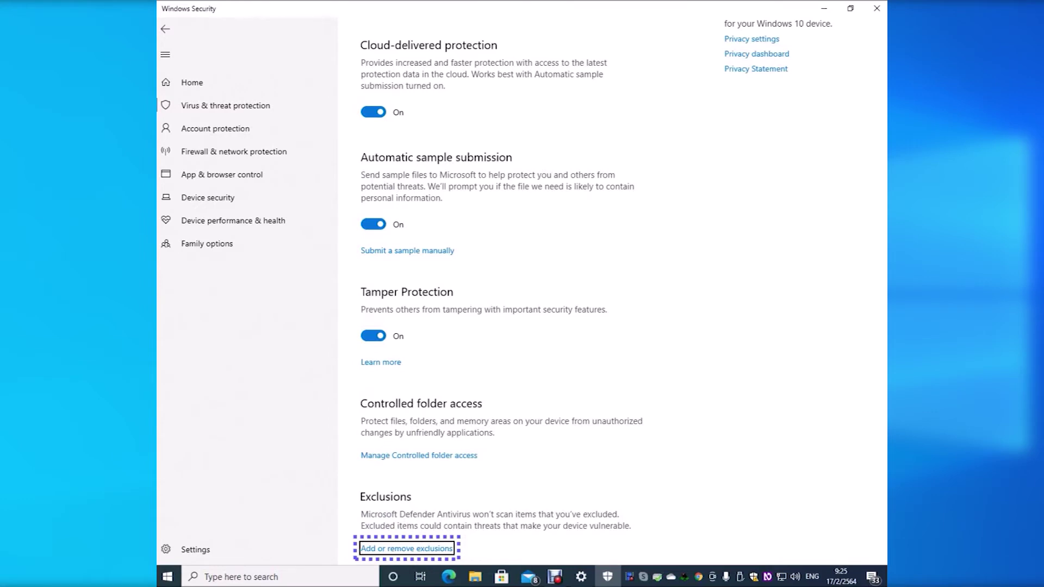
{"action": "key", "text": "Return"}
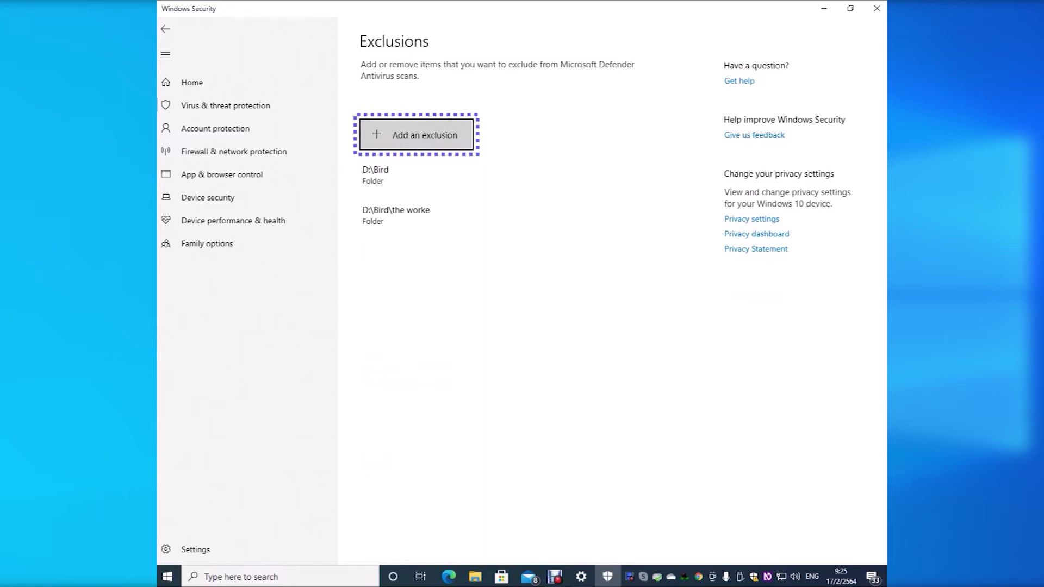
Start adding a new exclusion of the Folder type
{"action": "key", "text": "Return"}
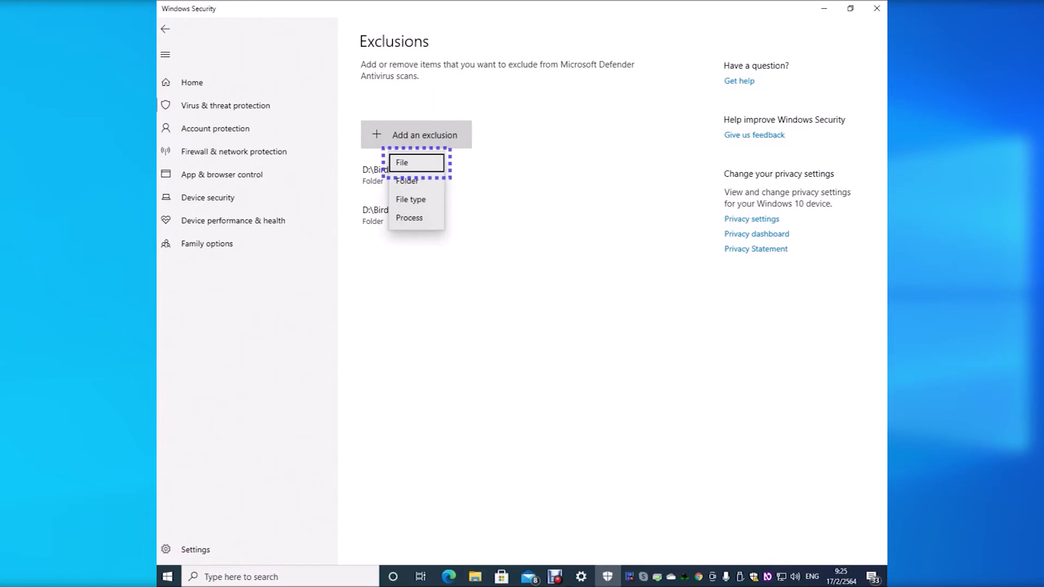
{"action": "key", "text": "Down"}
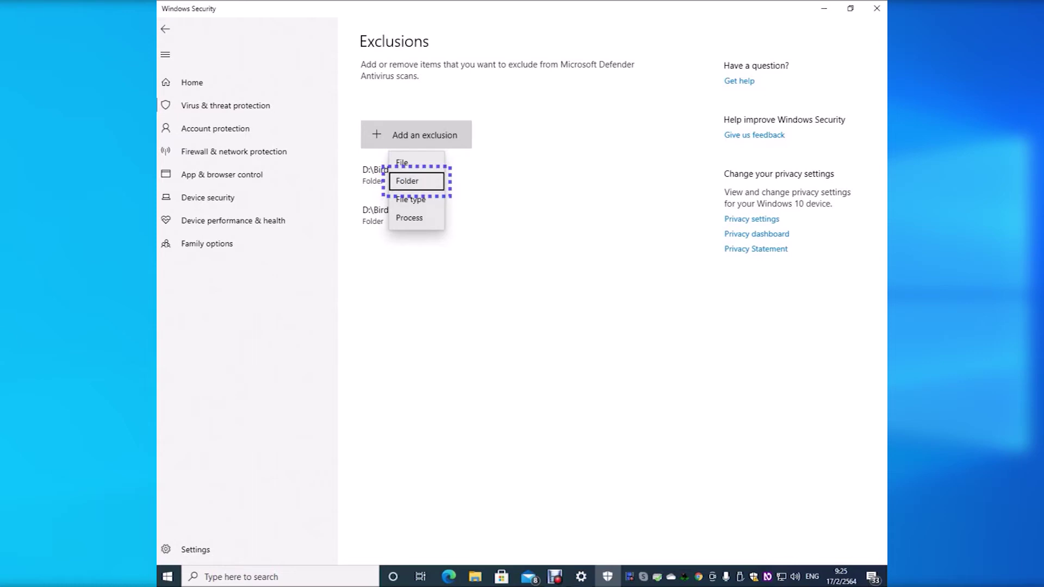
{"action": "key", "text": "Down"}
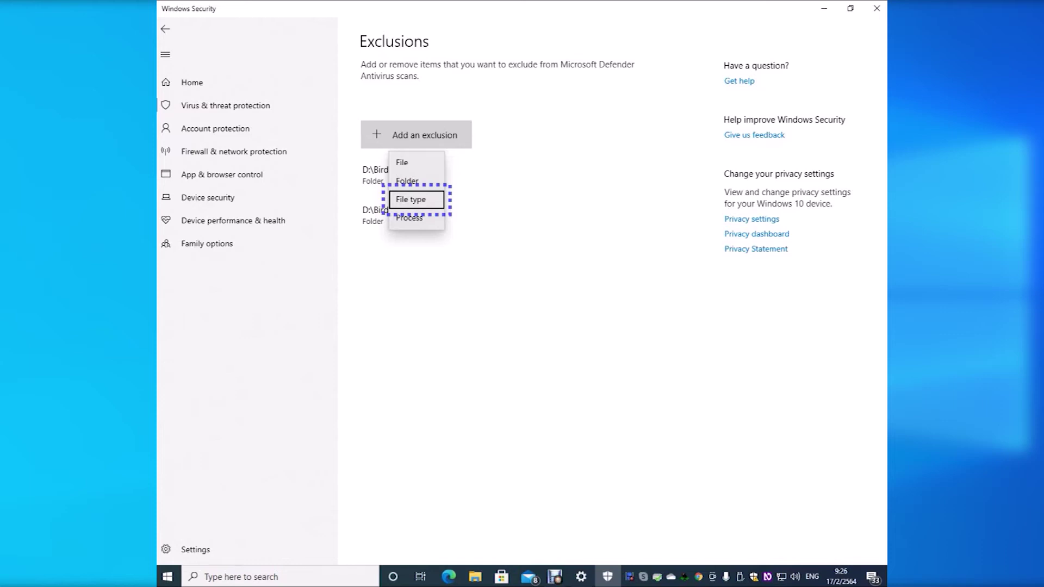
{"action": "key", "text": "Down"}
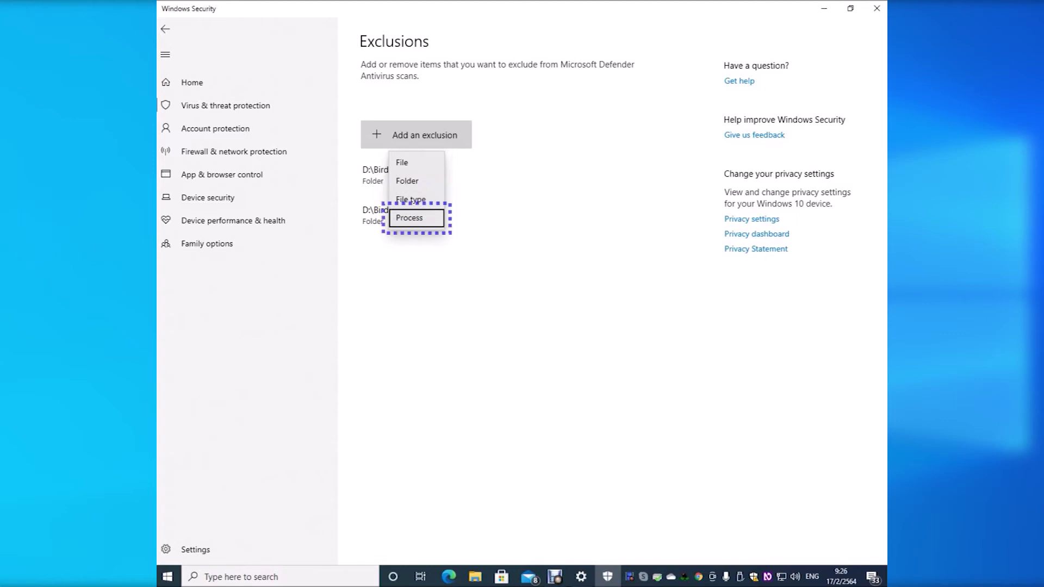
{"action": "key", "text": "Down"}
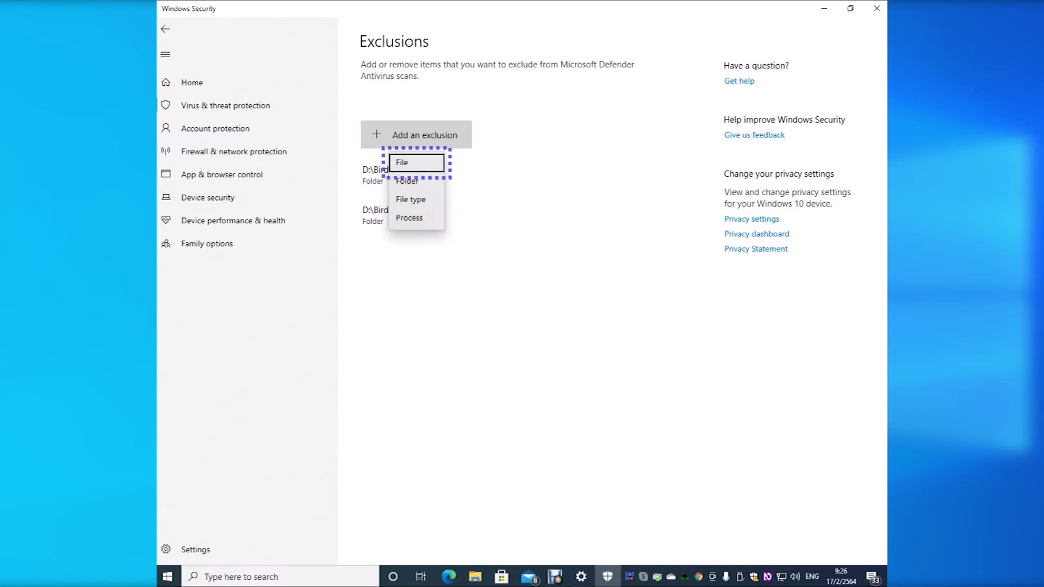
{"action": "key", "text": "Down"}
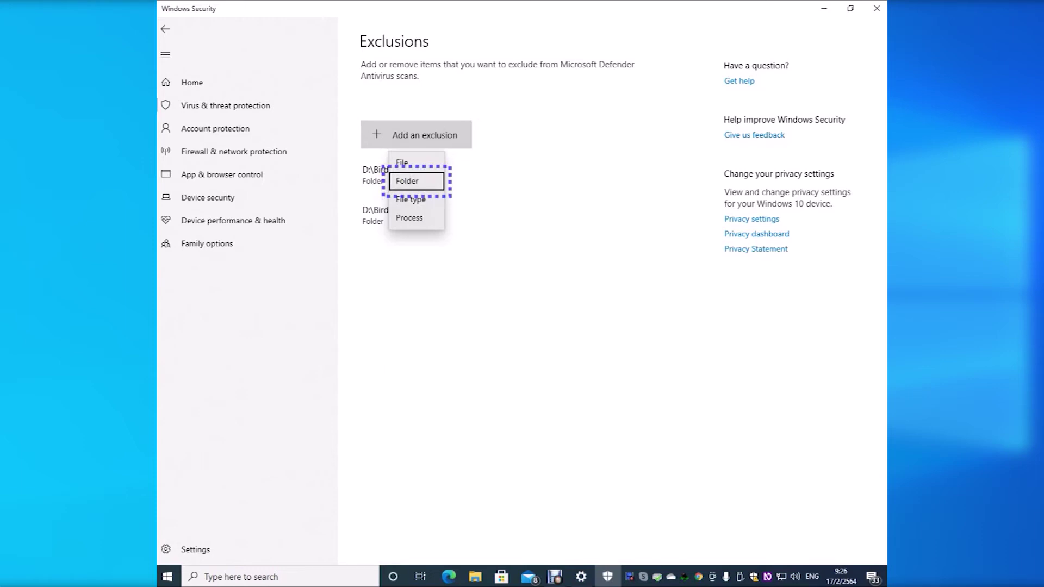
{"action": "key", "text": "Return"}
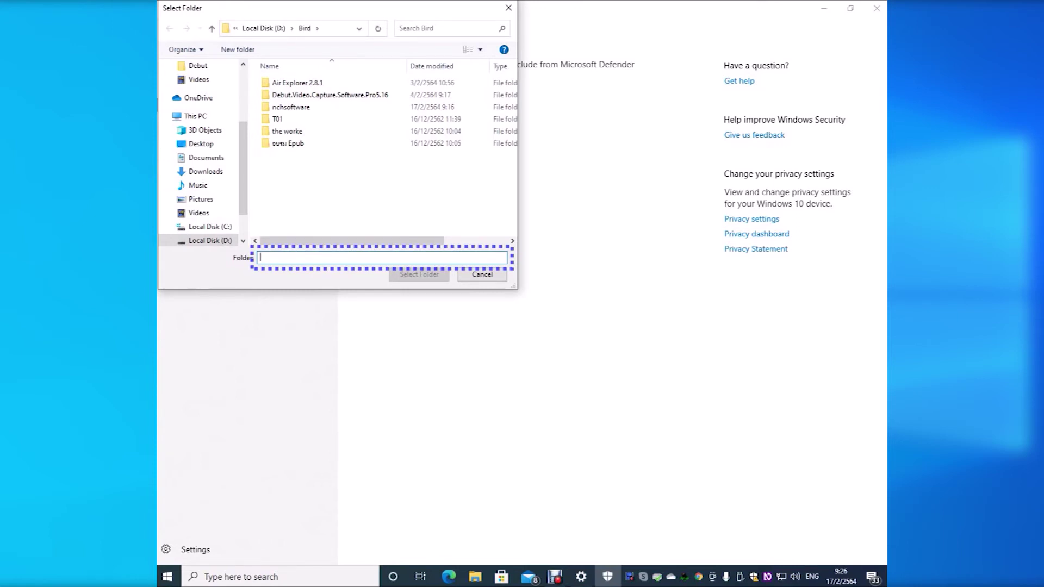
Choose the Bird folder on Local Disk (D:) as the folder to exclude from scans
{"action": "key", "text": "alt+Up"}
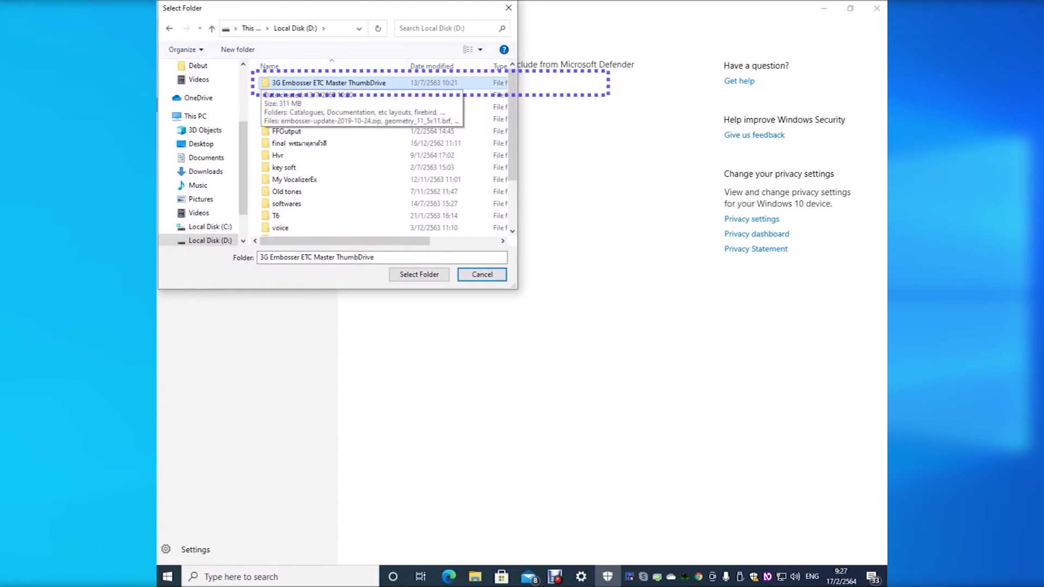
{"action": "key", "text": "Down"}
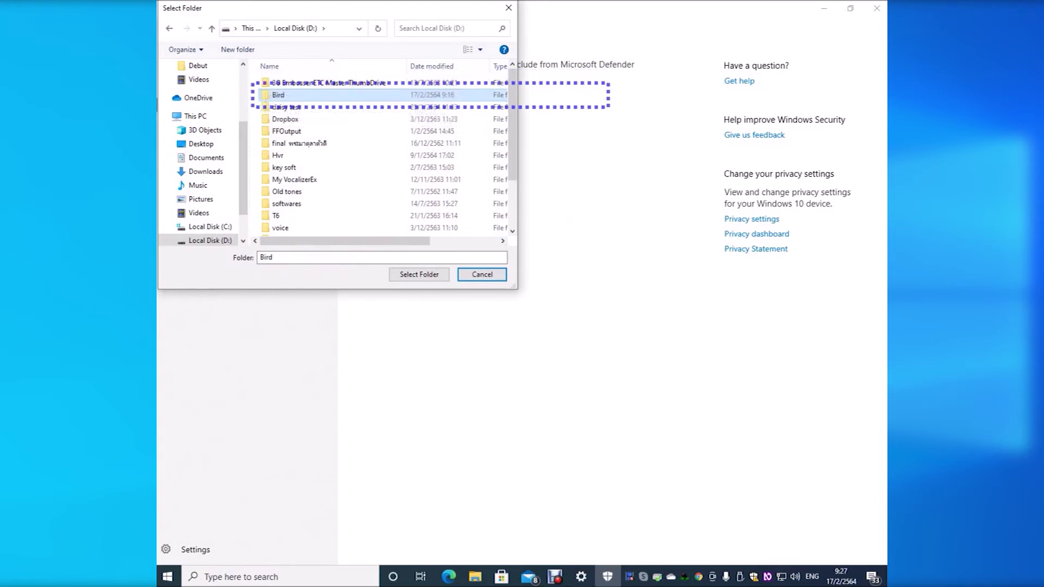
{"action": "key", "text": "Tab"}
{"action": "key", "text": "Tab"}
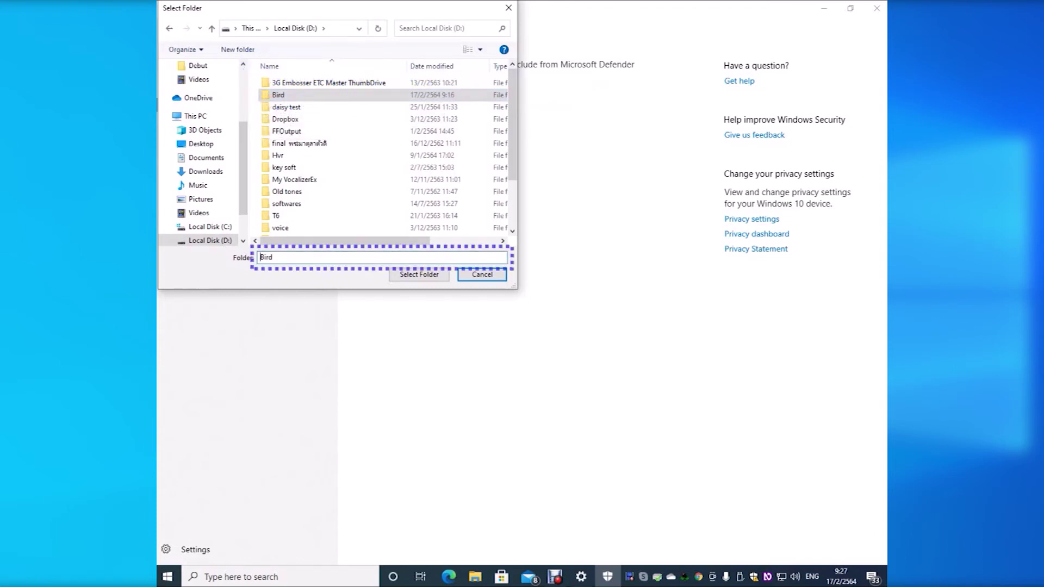
{"action": "key", "text": "Tab"}
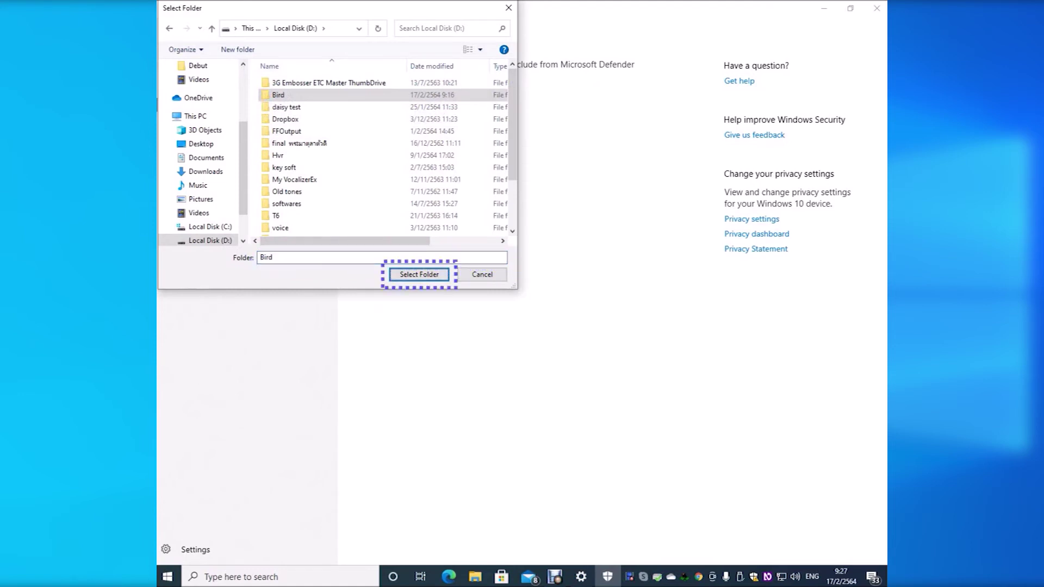
{"action": "key", "text": "Return"}
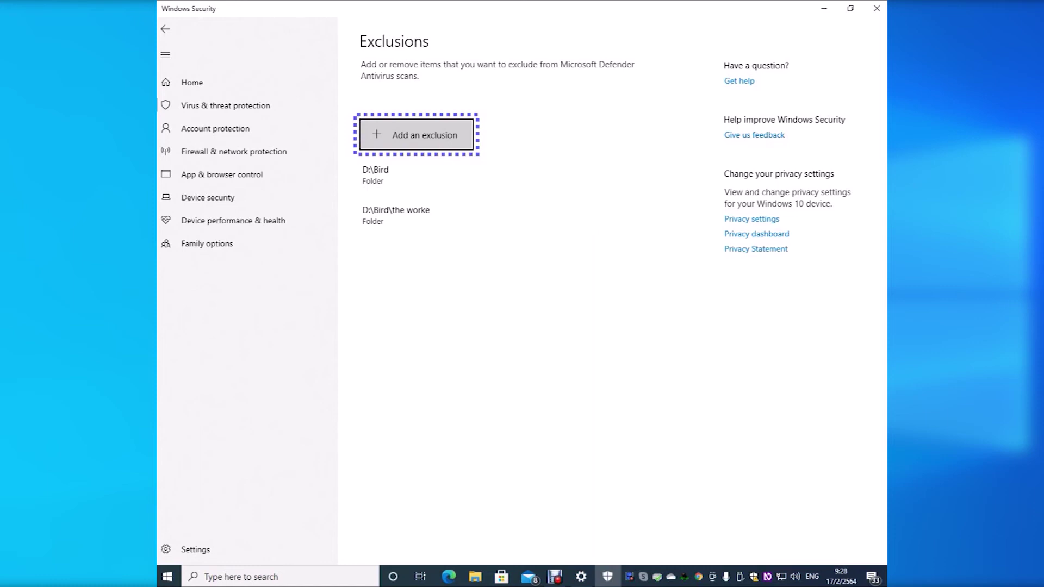
Go through the listed folder exclusions and close both the Windows Security and Settings windows
{"action": "key", "text": "Tab"}
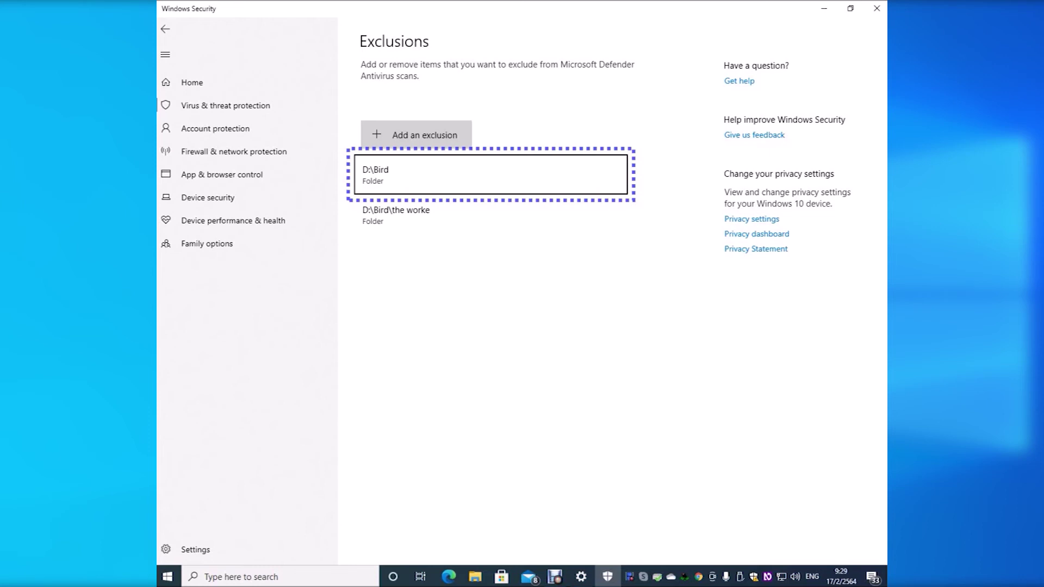
{"action": "key", "text": "Down"}
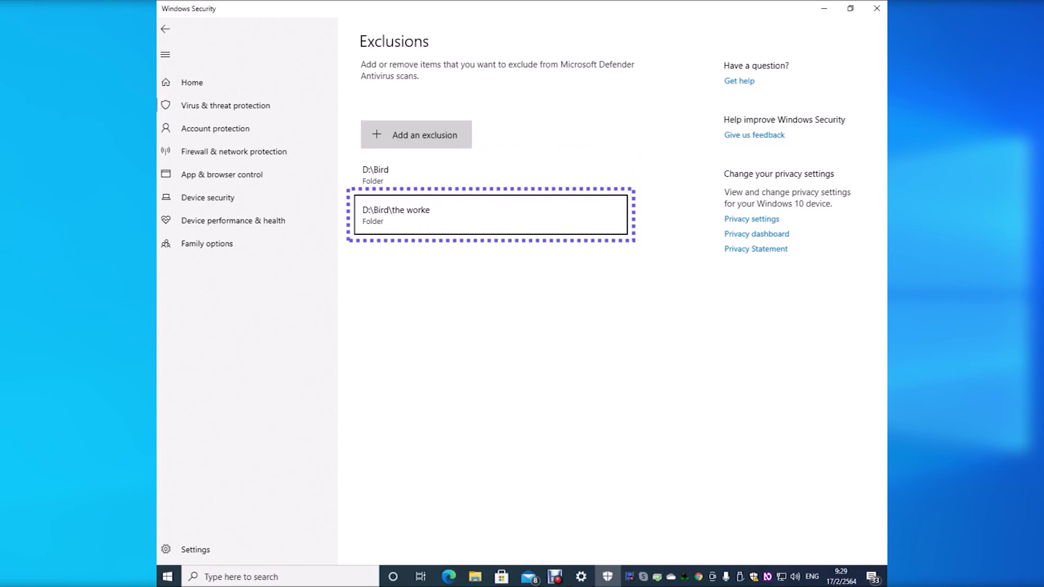
{"action": "key", "text": "alt+F4"}
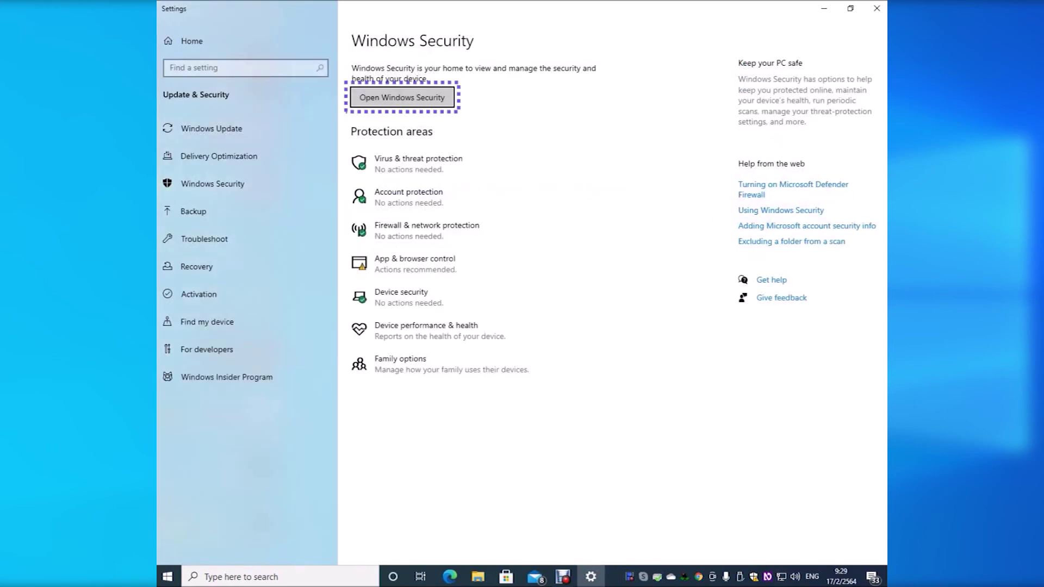
{"action": "key", "text": "Tab"}
{"action": "key", "text": "Tab"}
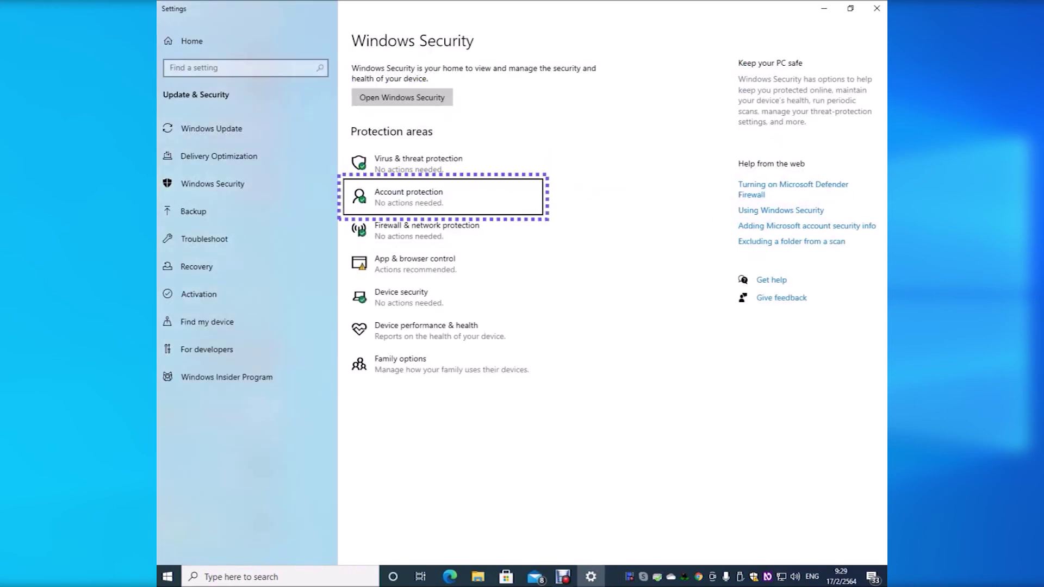
{"action": "key", "text": "alt+F4"}
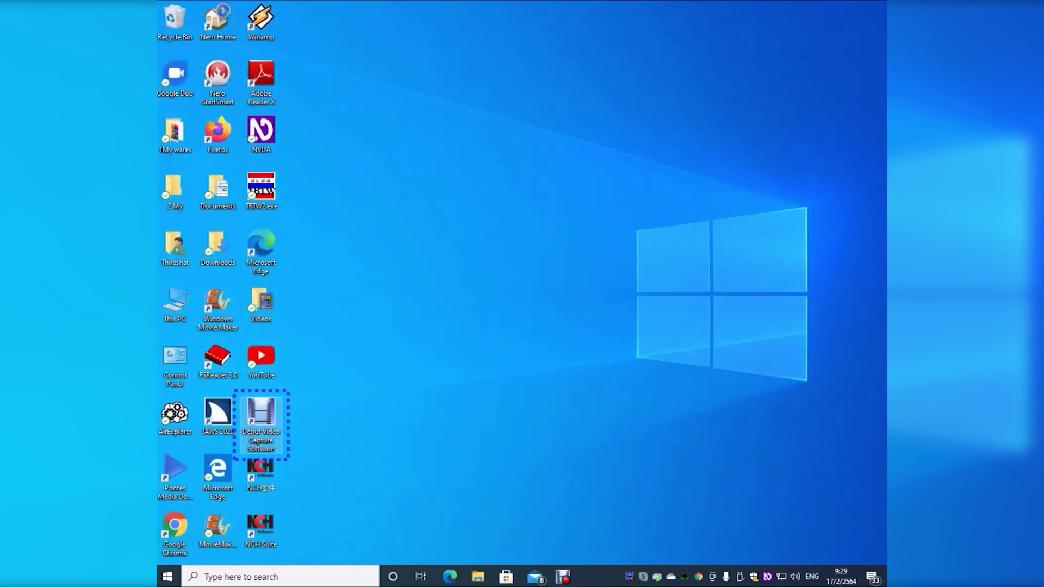